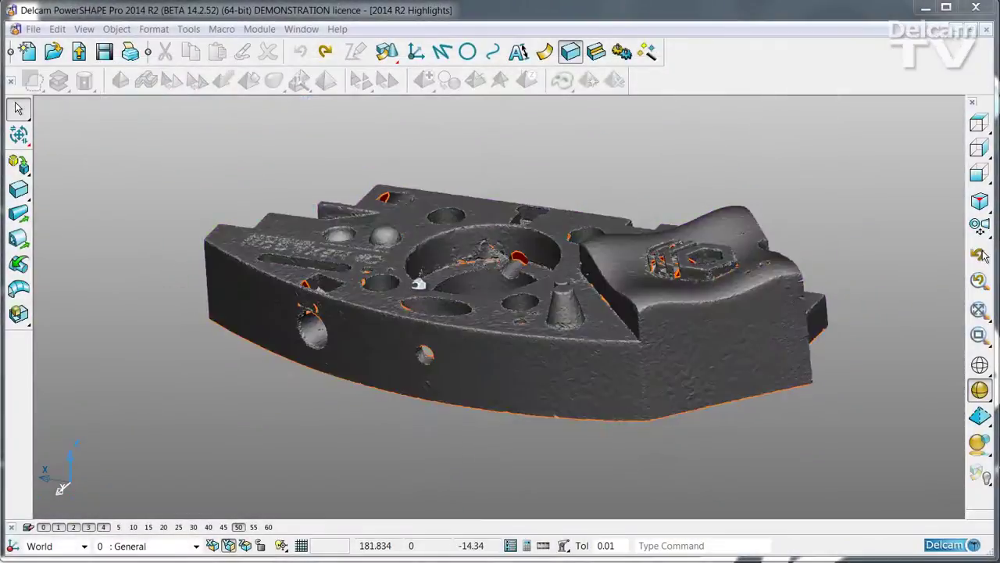
Run Segment Mesh on the scanned part with similarity angle 1 and fit tolerance 0.2, and preview only planes and cylinders
left_click(413, 284)
left_click(299, 81)
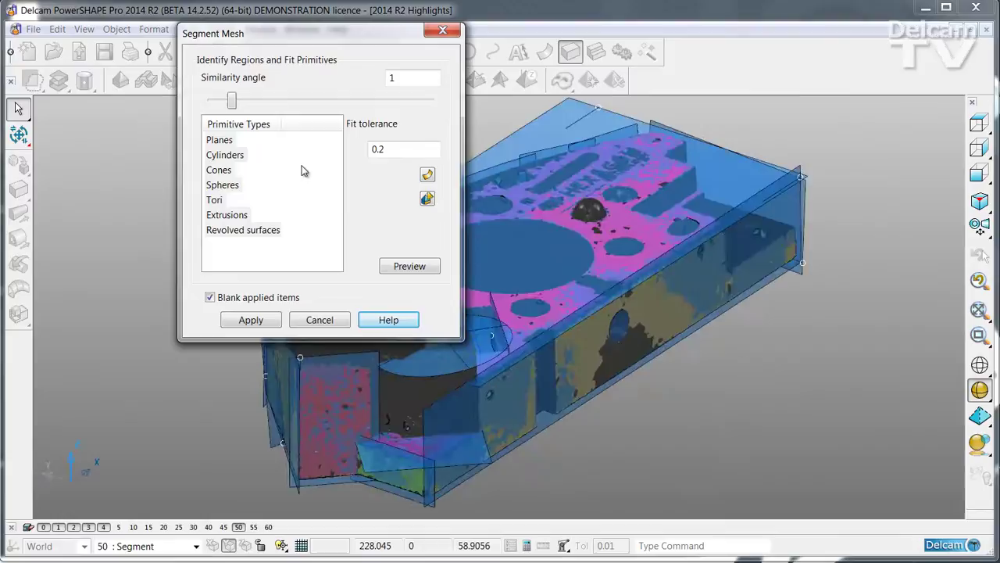
middle_click_drag(664, 157, 586, 133)
middle_click_drag(754, 144, 699, 127)
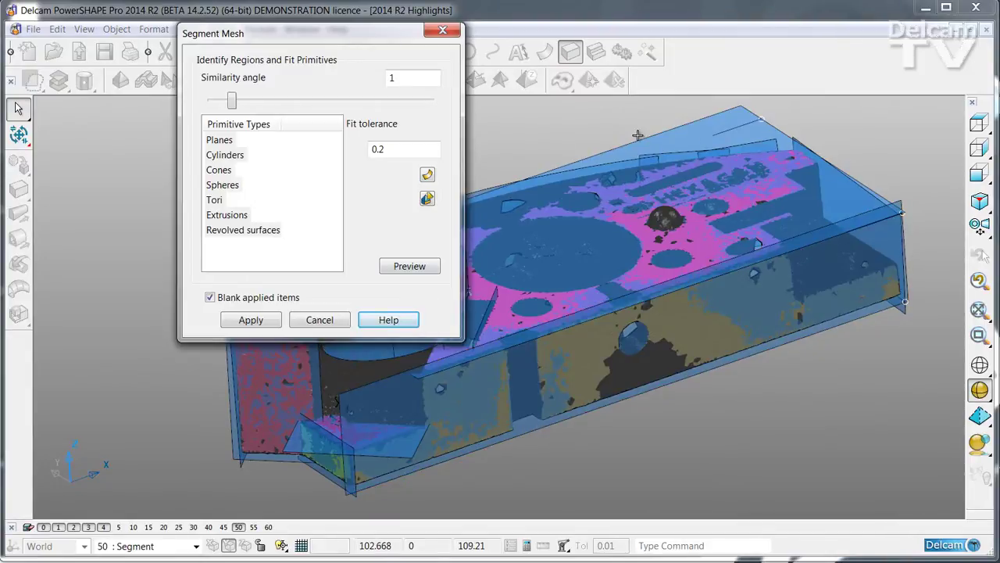
middle_click_drag(638, 133, 676, 131)
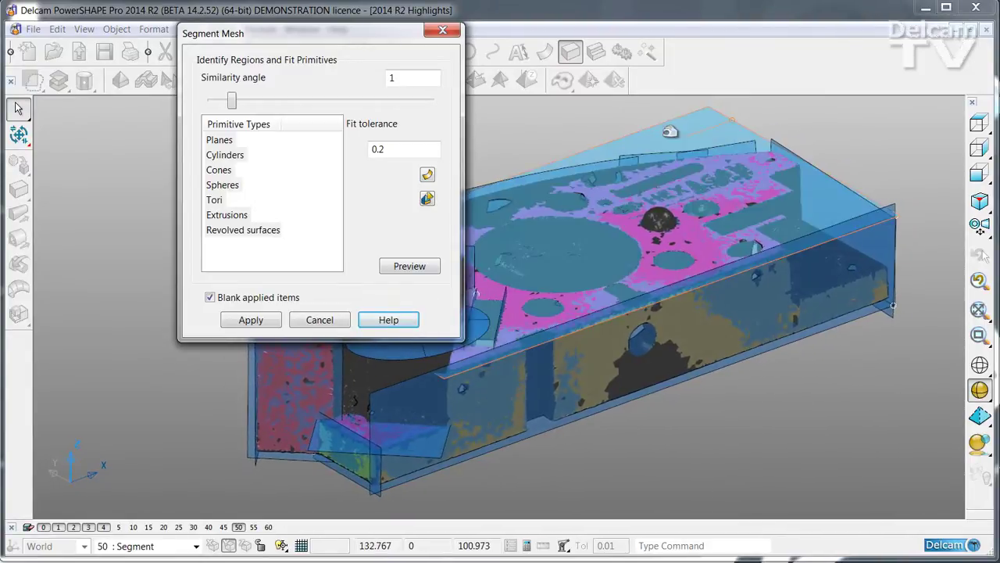
left_click(219, 145)
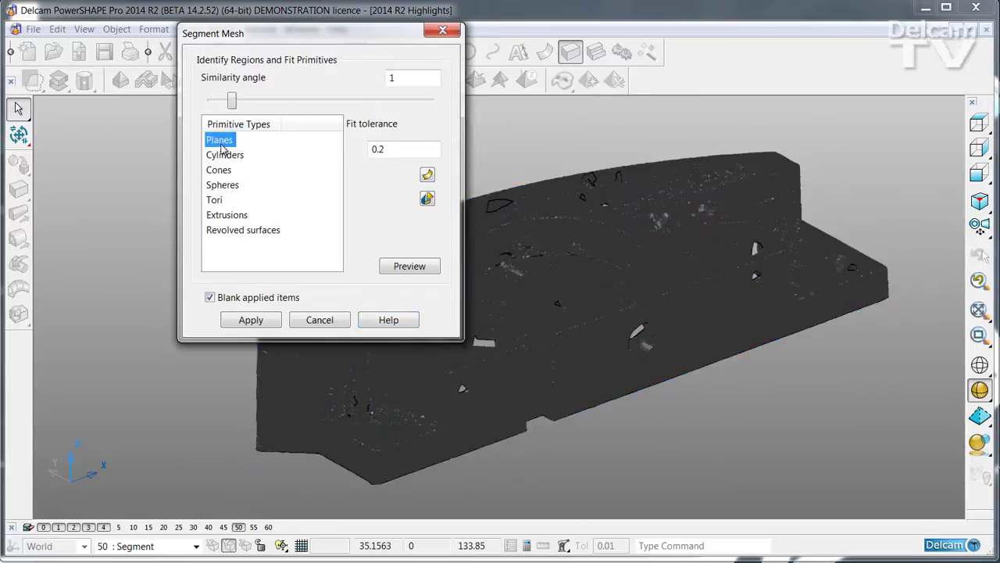
left_click(225, 157)
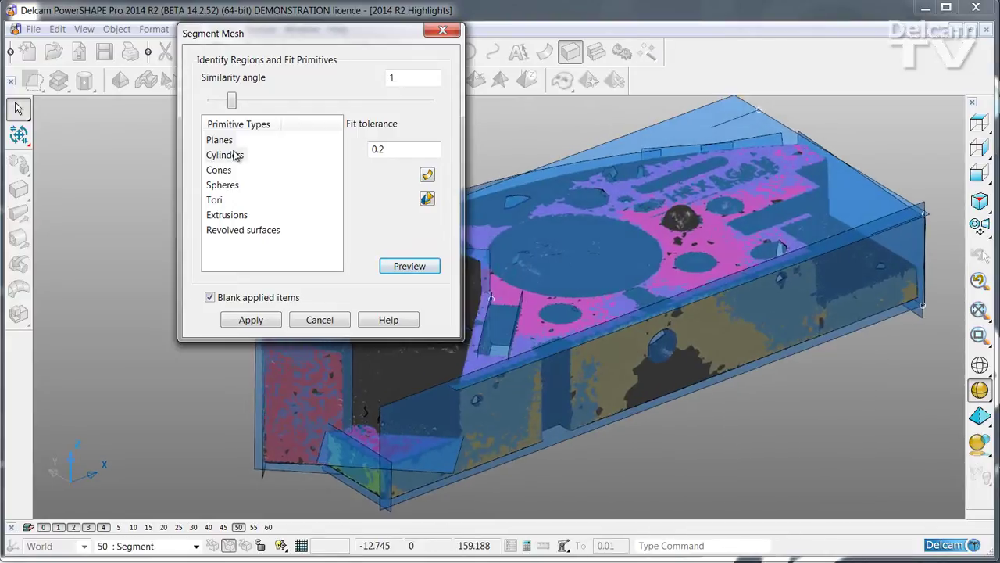
Apply the automatically fitted planes on the part's top face, long straight side, narrow end and the raised block's side
left_click(490, 297)
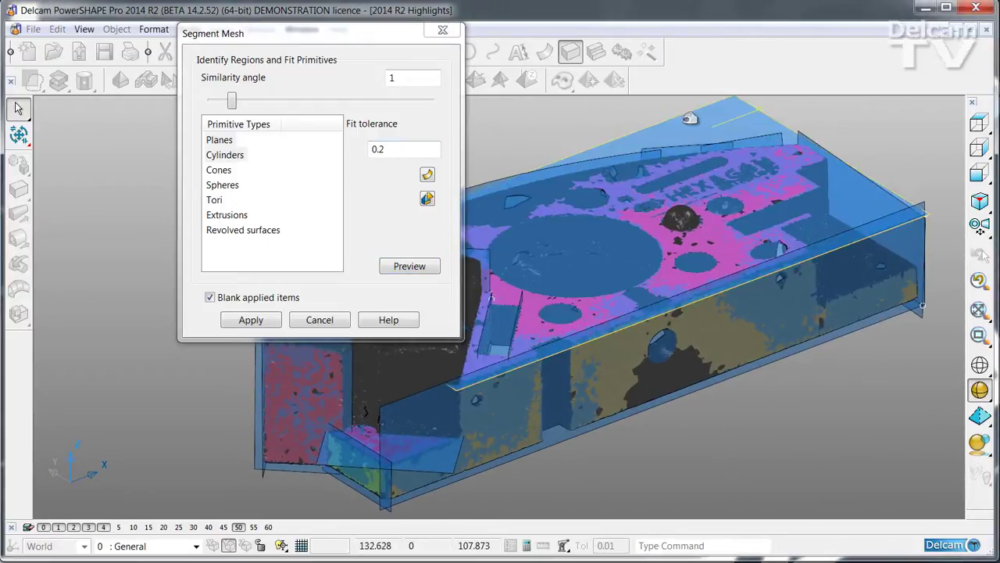
left_click(689, 118)
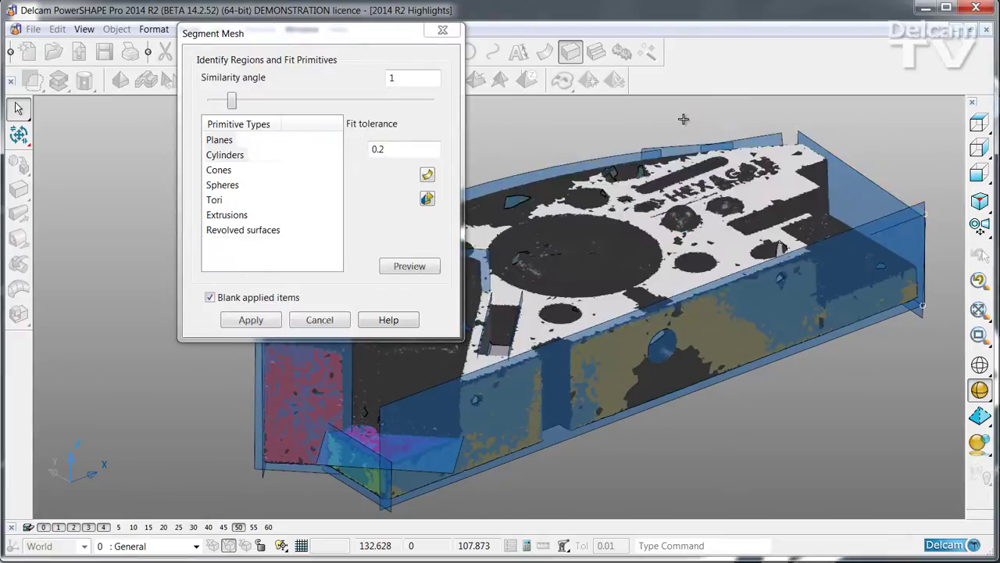
left_click(704, 388)
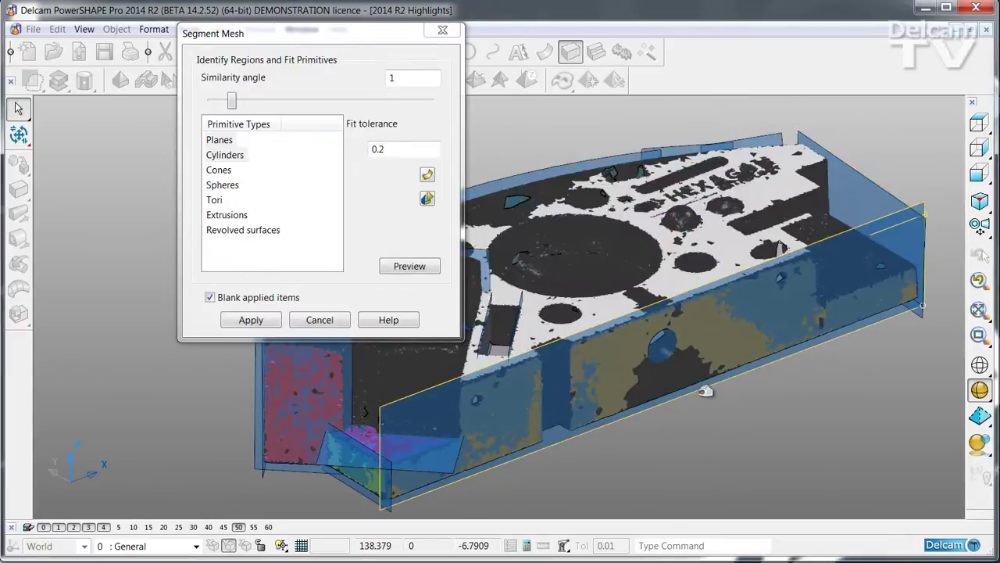
left_click(871, 208)
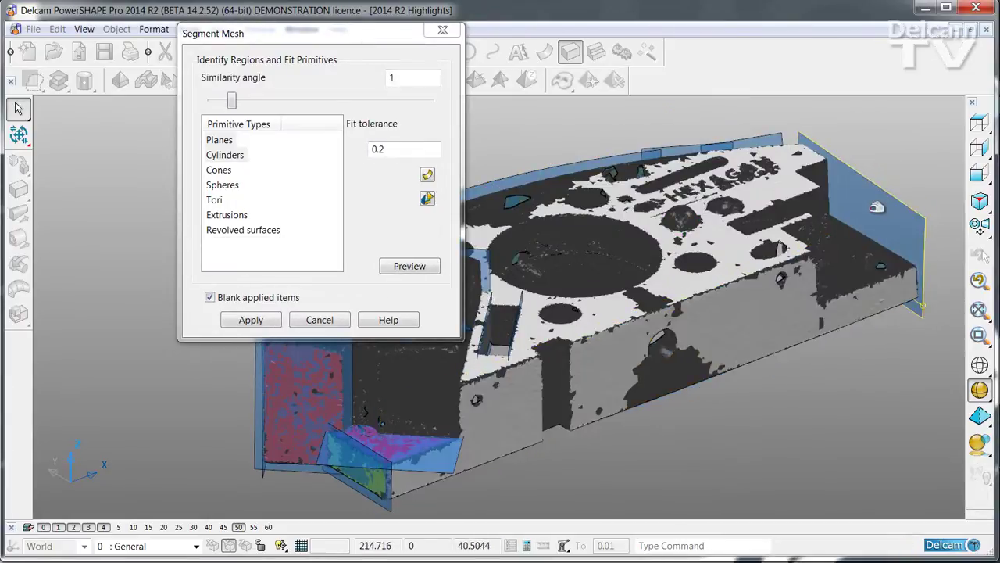
middle_click_drag(352, 369, 526, 336, "shift")
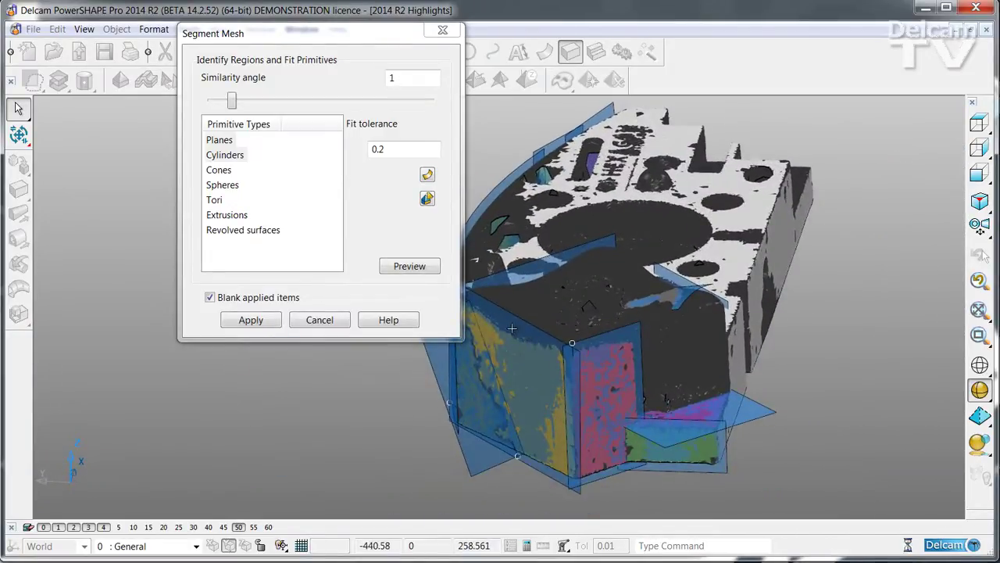
left_click(522, 320)
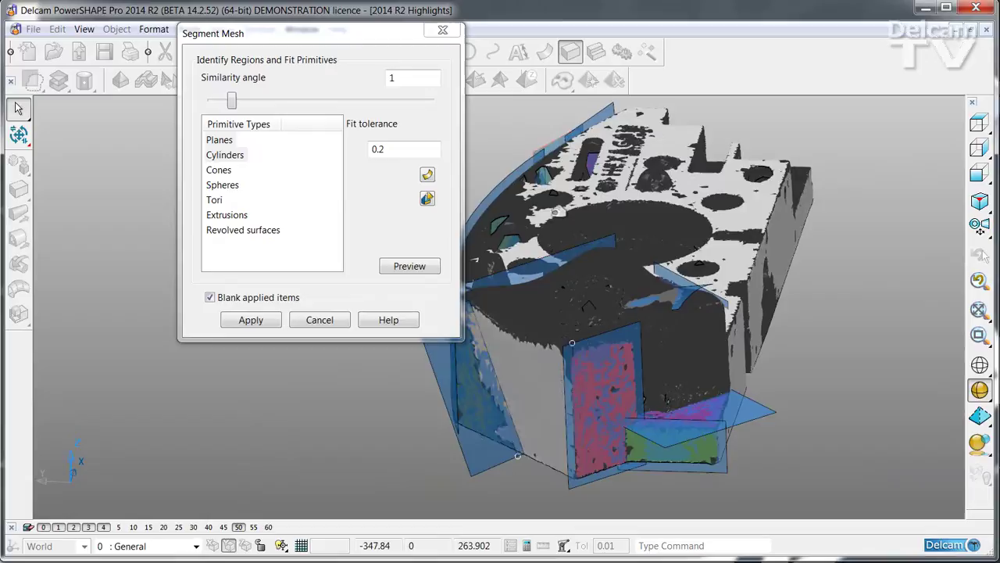
left_click(535, 264)
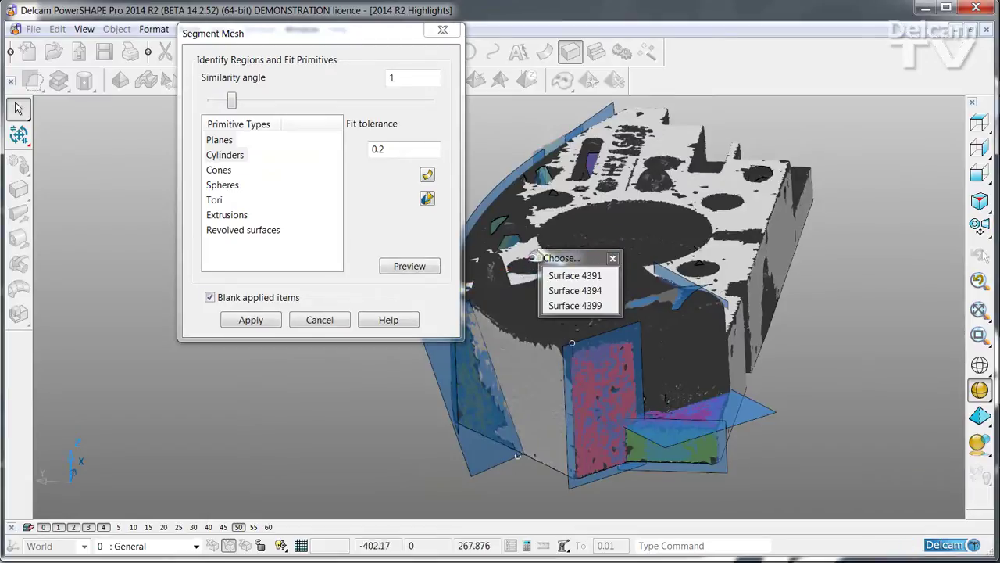
Switch to manual segmentation and fit a cylinder to both mesh regions of the curved outer side wall, selected at a 20 degree angle
middle_click_drag(534, 264, 470, 219)
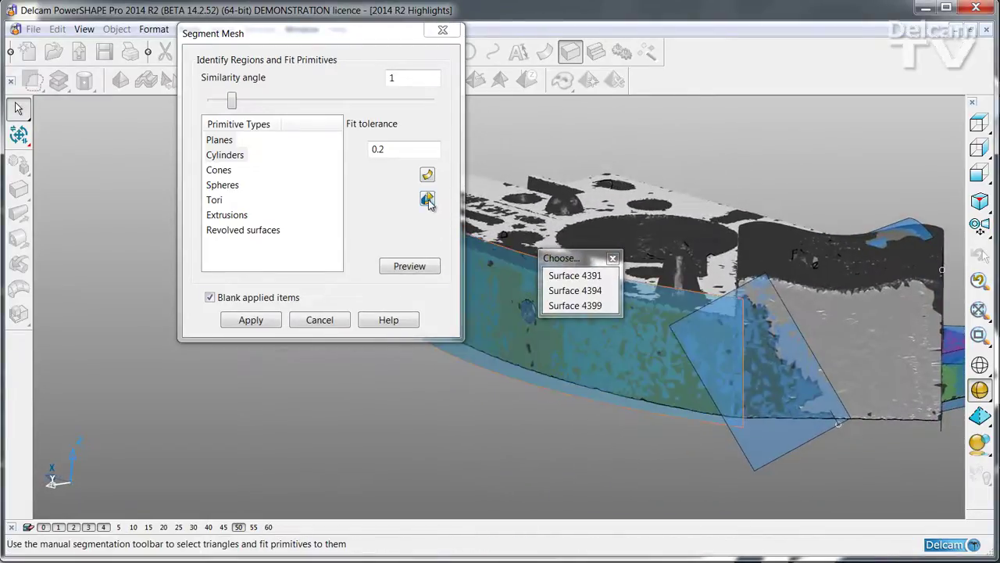
left_click(427, 200)
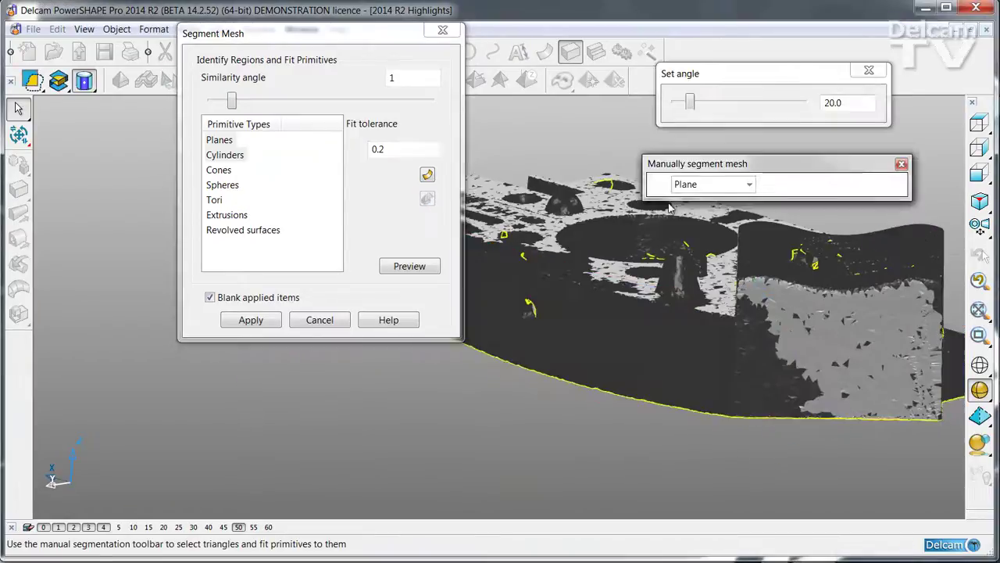
middle_click_drag(694, 116, 711, 125)
left_click(749, 186)
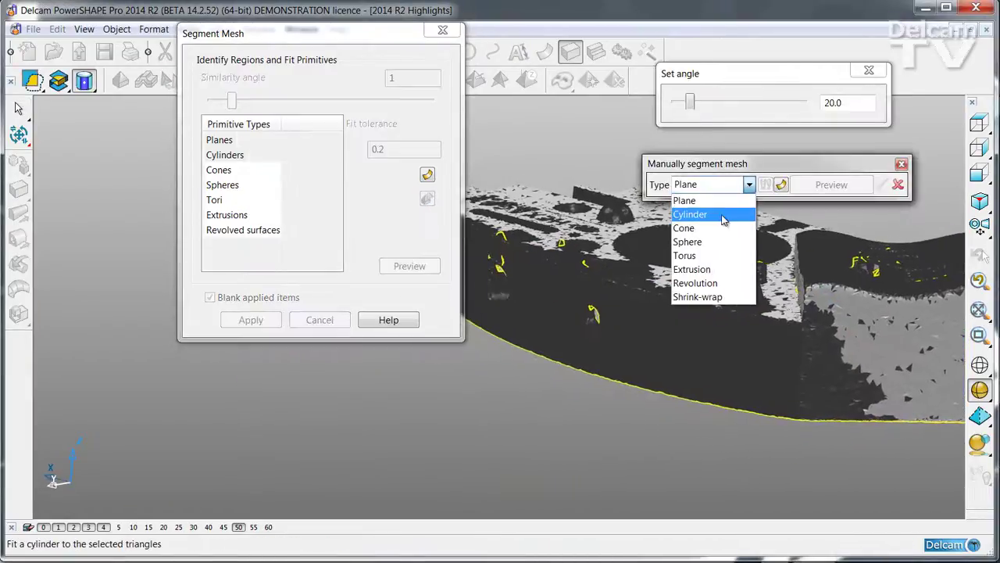
left_click(706, 215)
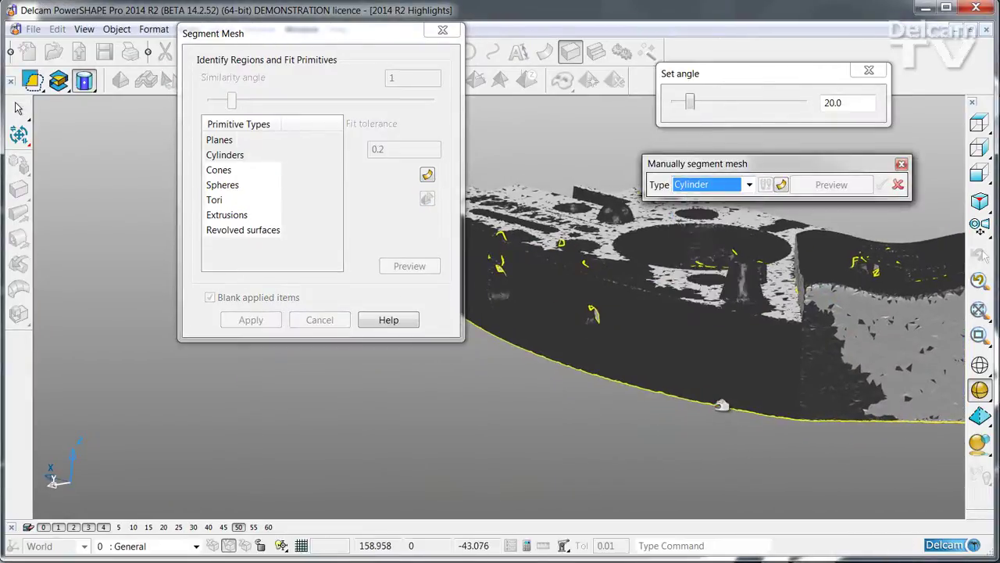
left_click(728, 360)
middle_click_drag(728, 360, 589, 317)
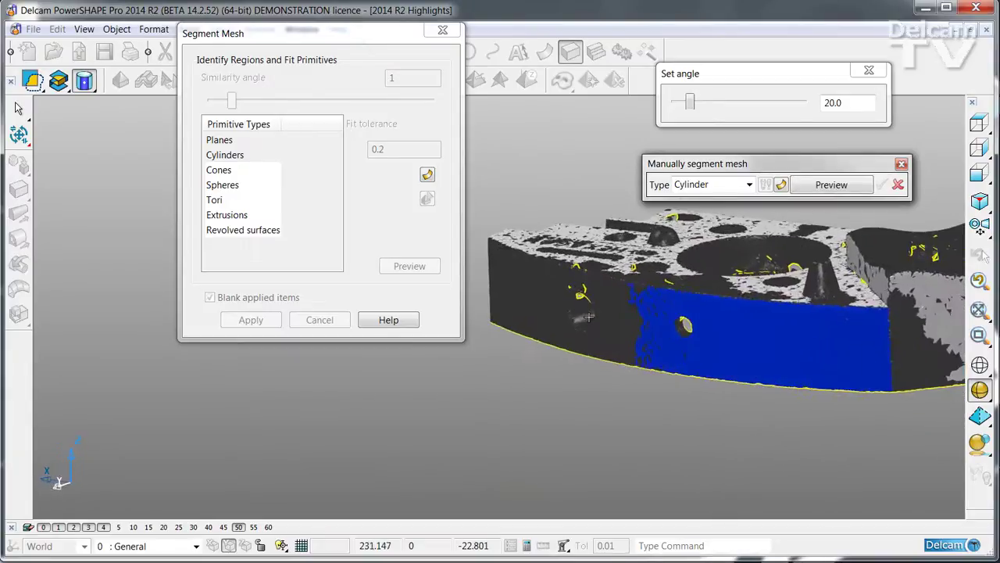
left_click(534, 290)
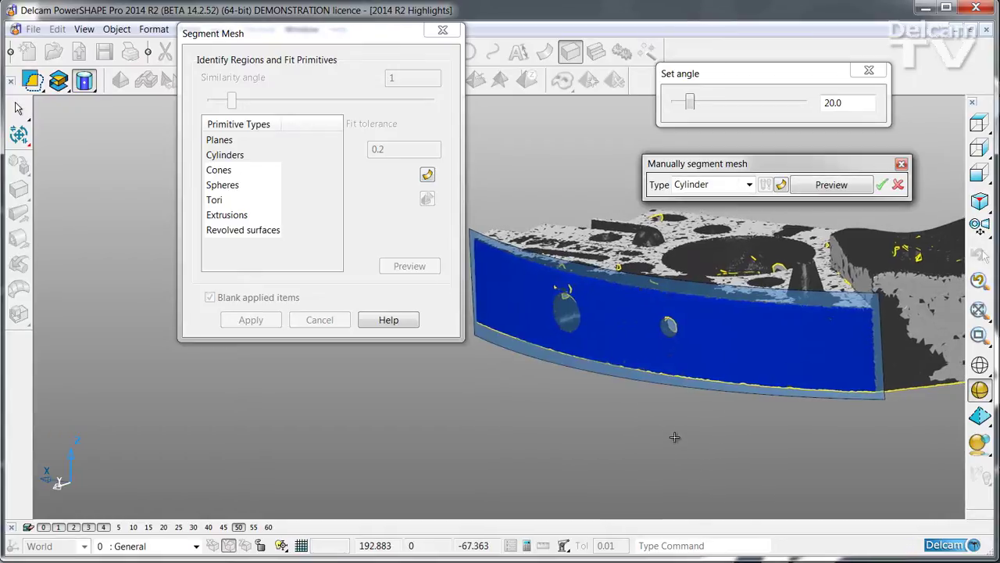
middle_click_drag(674, 437, 672, 437, "shift")
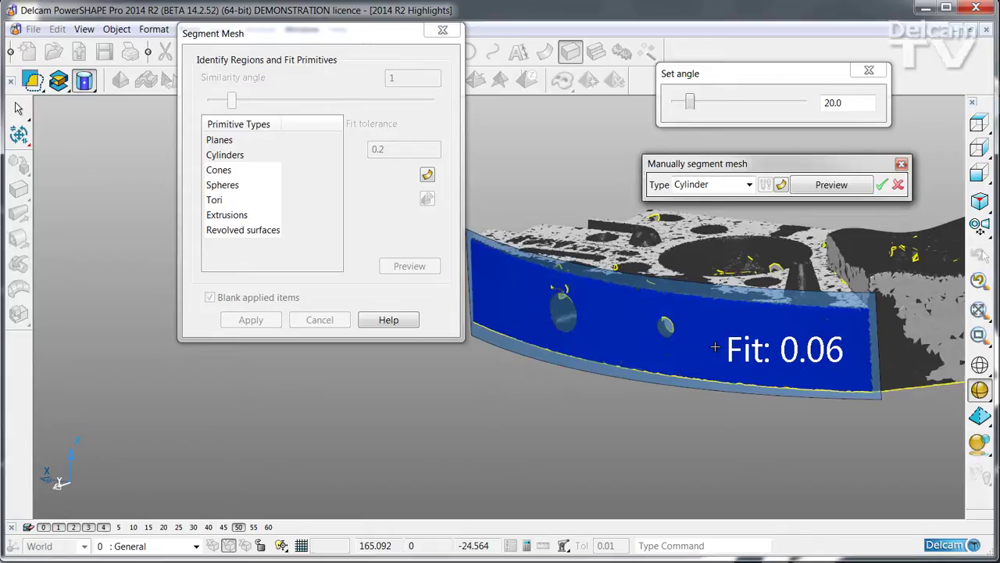
middle_click_drag(715, 346, 697, 346, "shift")
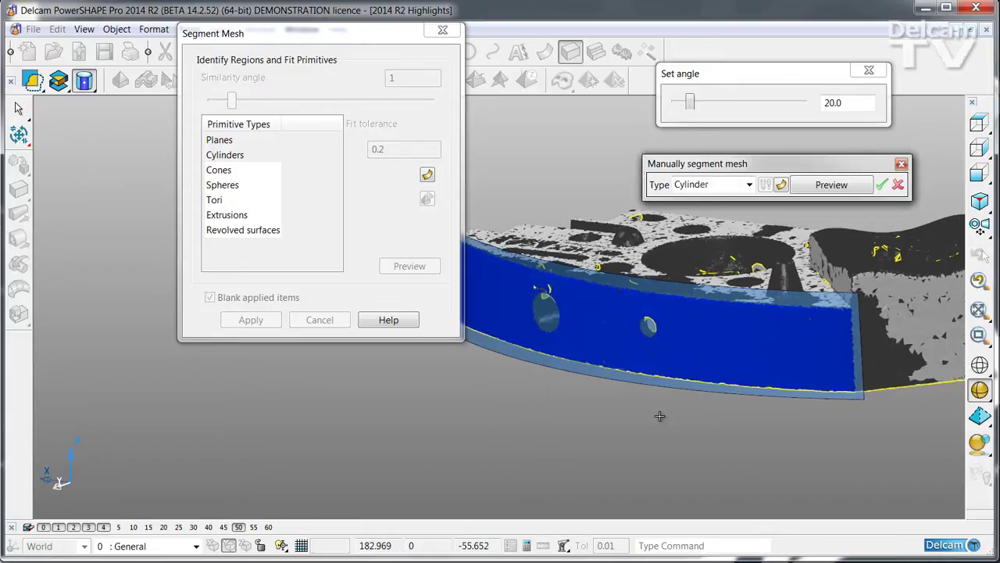
left_click(659, 418)
Fit one cylinder to the two separate mesh regions on the raised block's end face, either side of the vertical slot
middle_click_drag(767, 436, 703, 406)
left_click(693, 293)
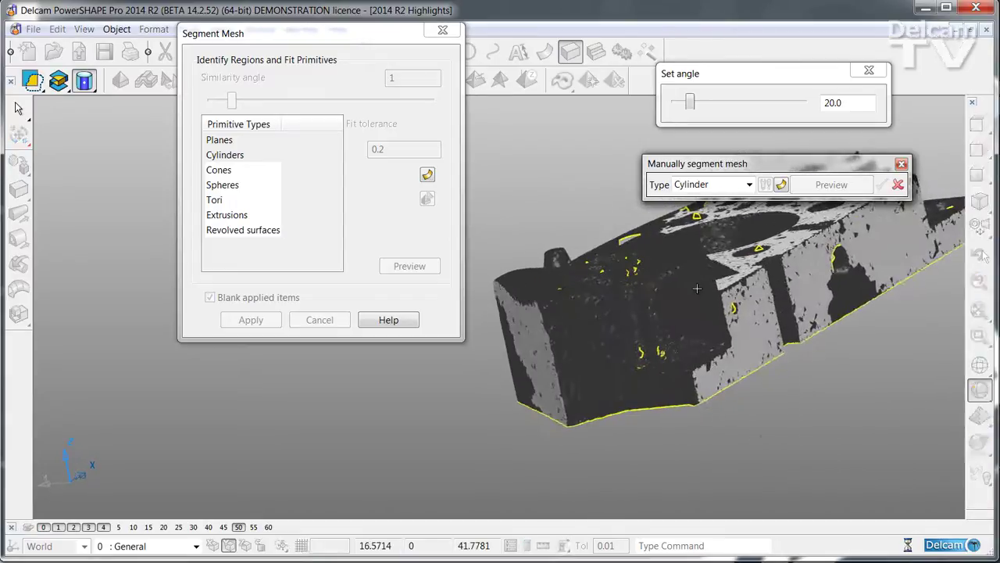
left_click(584, 342)
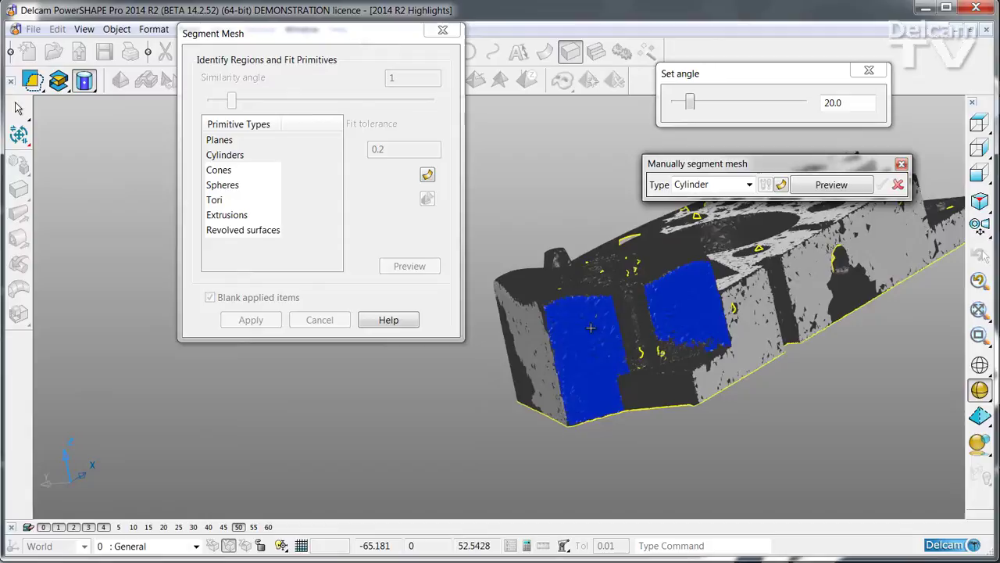
right_click(685, 305)
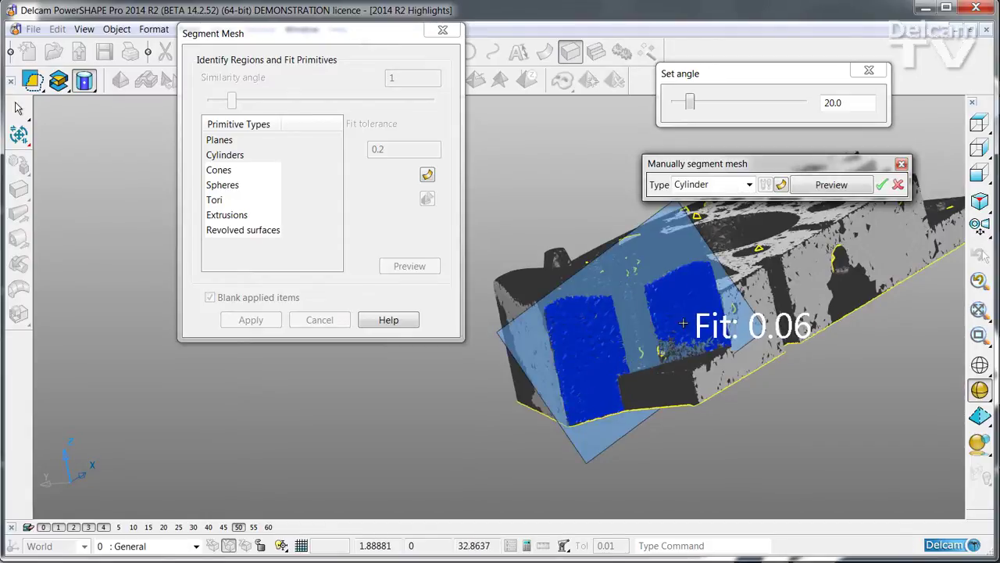
right_click(683, 323)
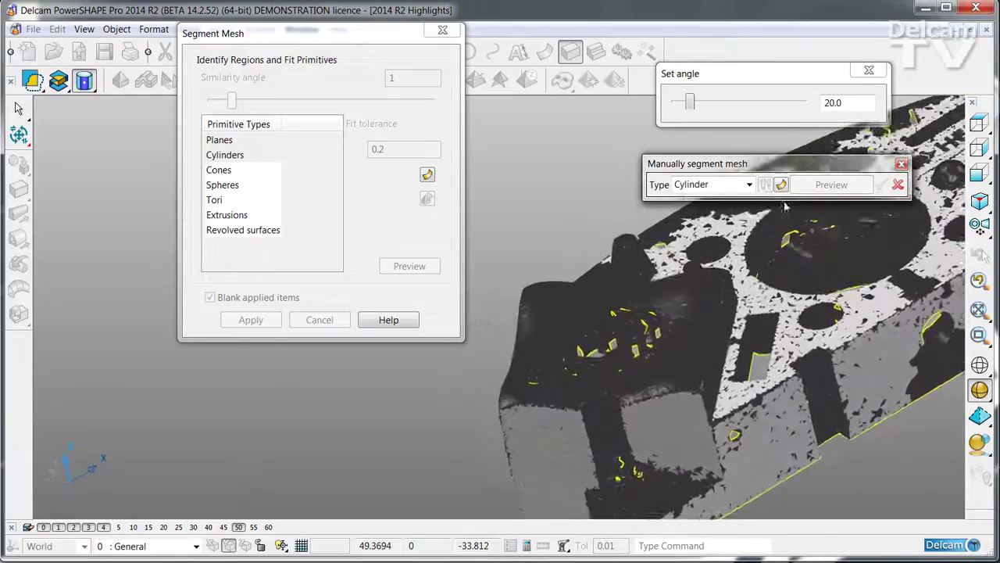
Shrink-wrap a surface onto the raised block's freeform top, widening the triangle selection angle to 46.08 to cover it
middle_click_drag(786, 207, 755, 185)
left_click(750, 184)
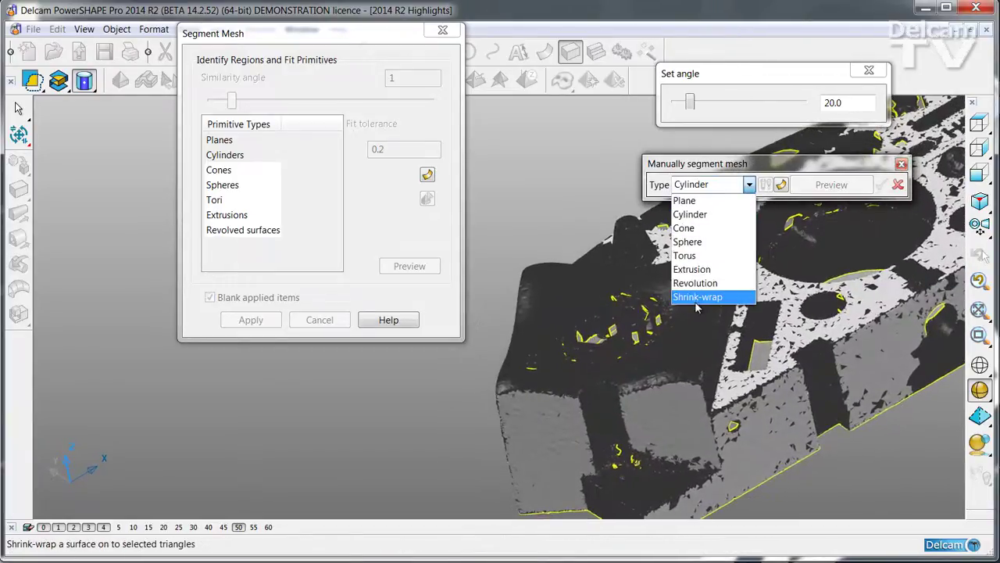
left_click(698, 297)
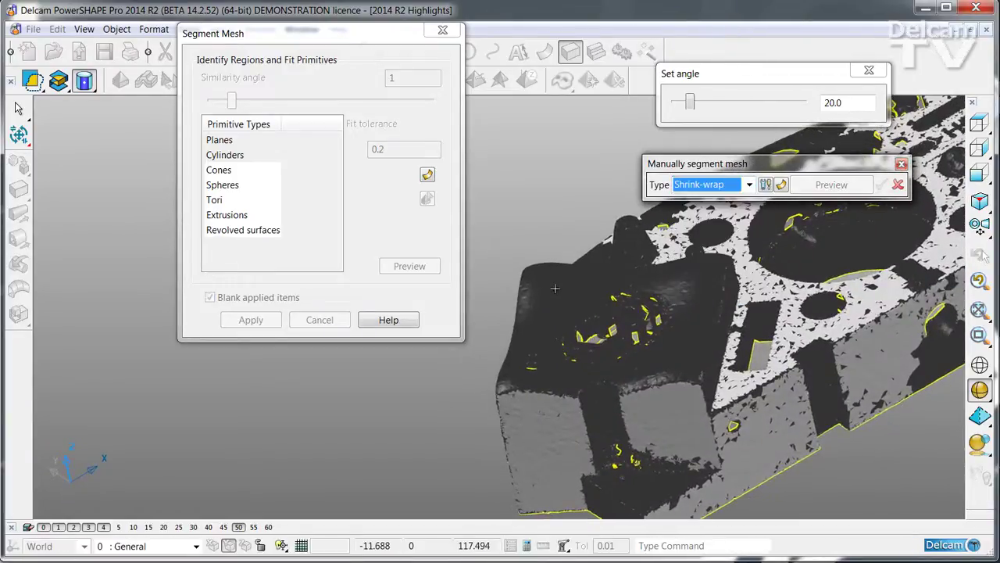
left_click(630, 335)
left_click(692, 105)
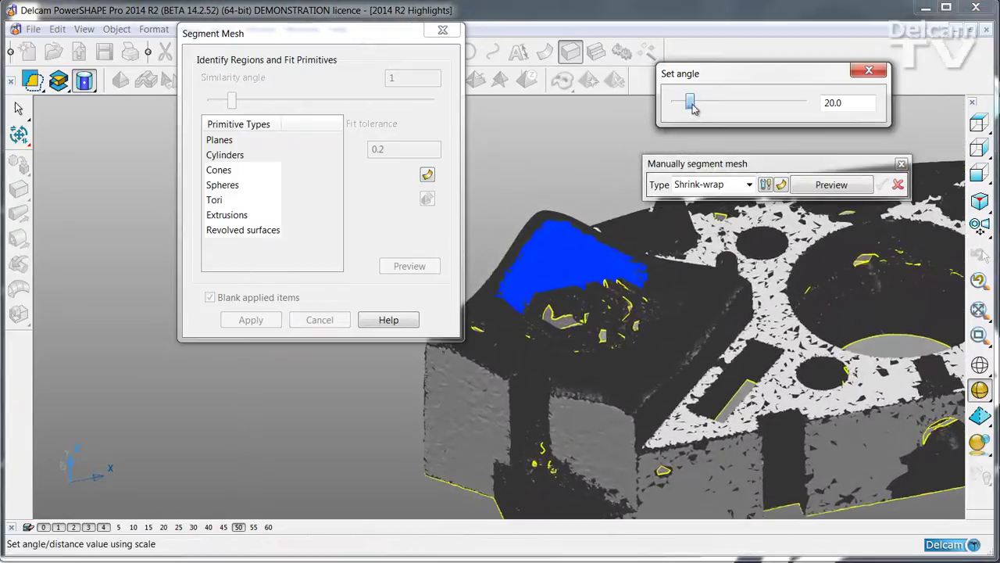
left_click_drag(708, 108, 712, 108)
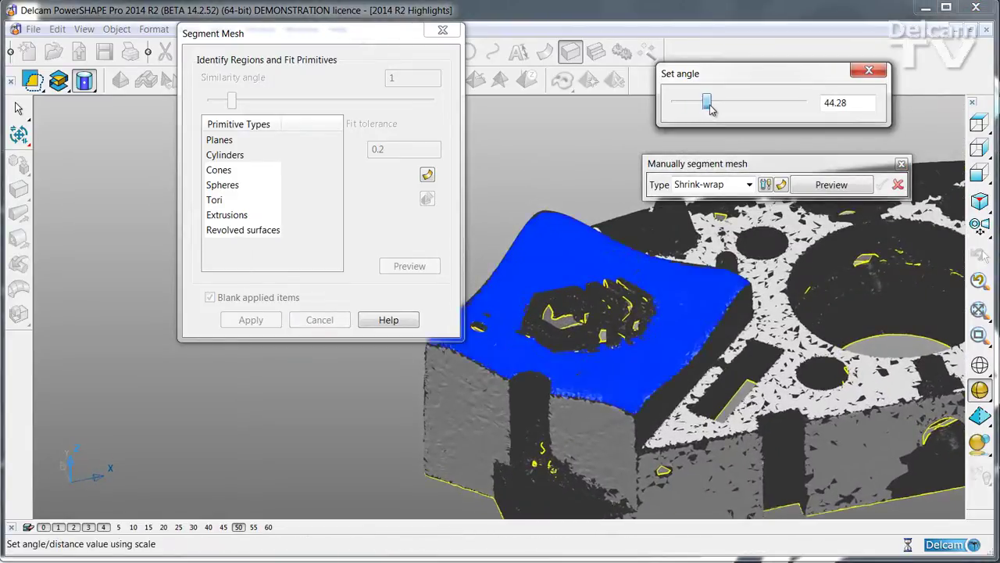
middle_click_drag(566, 168, 544, 158)
left_click(831, 184)
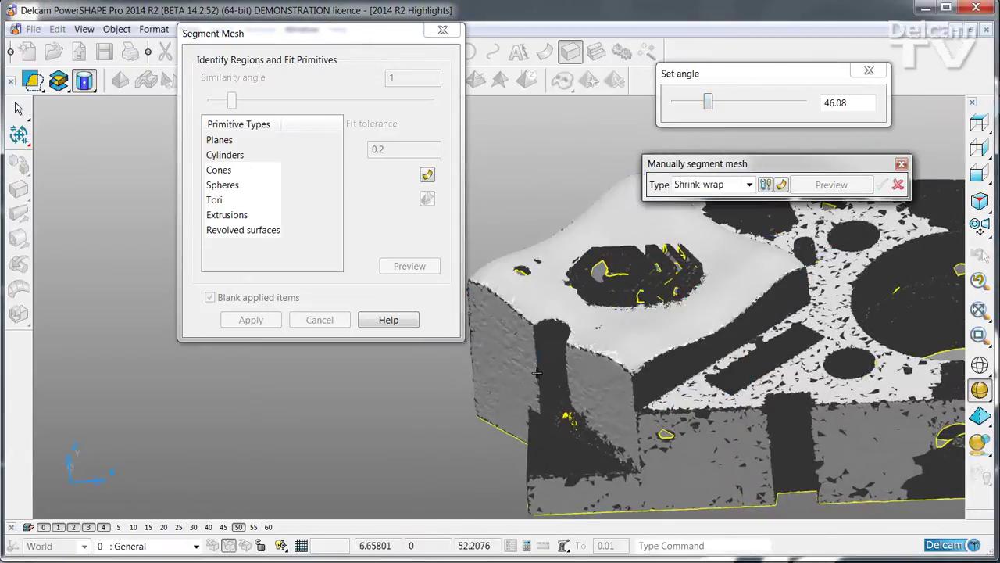
Reduce the selection angle to 16.92 and fit a plane to the raised block's inner side wall facing the large bore
middle_click_drag(674, 373, 611, 314)
left_click_drag(712, 100, 708, 103)
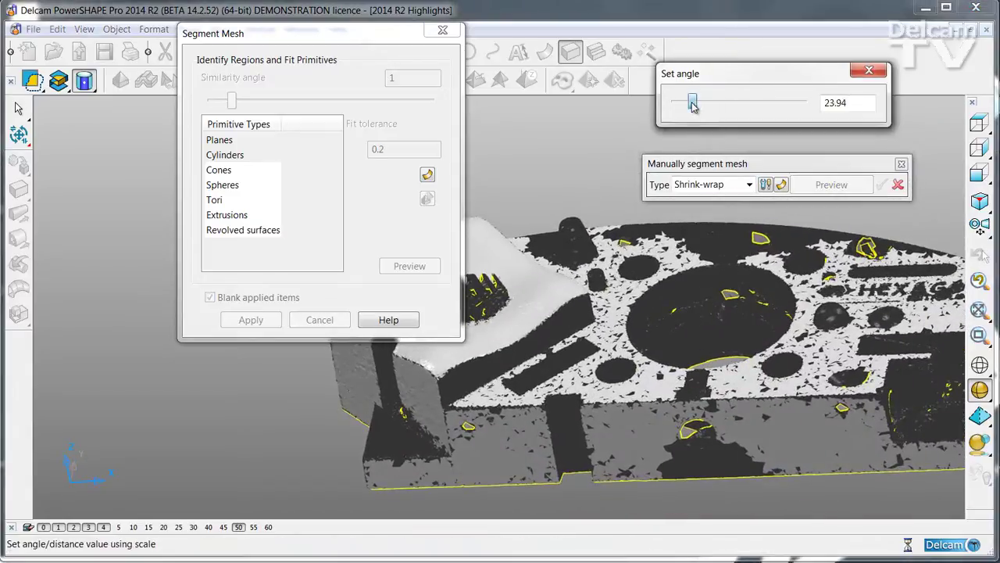
left_click(749, 185)
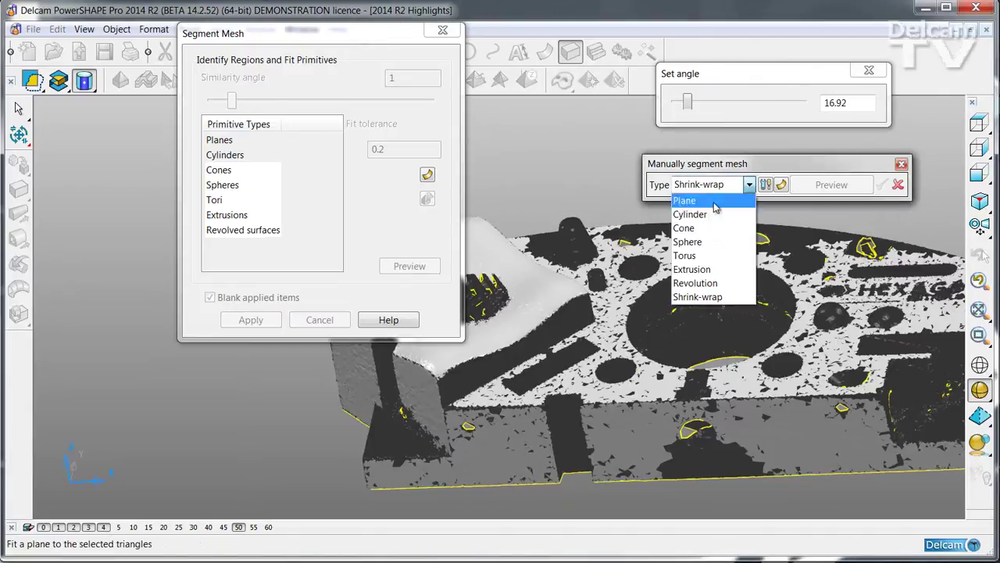
left_click(694, 217)
left_click(694, 188)
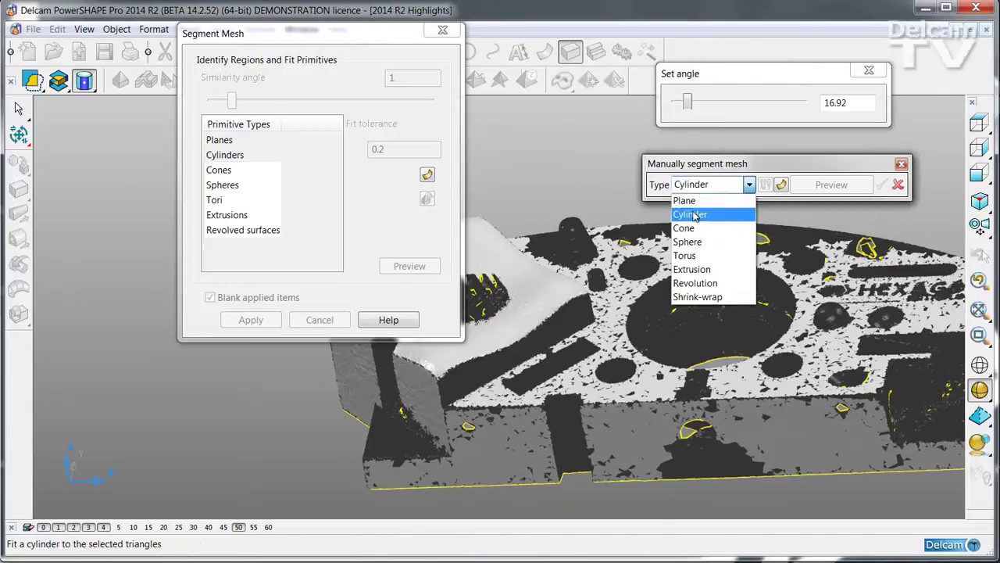
left_click(697, 196)
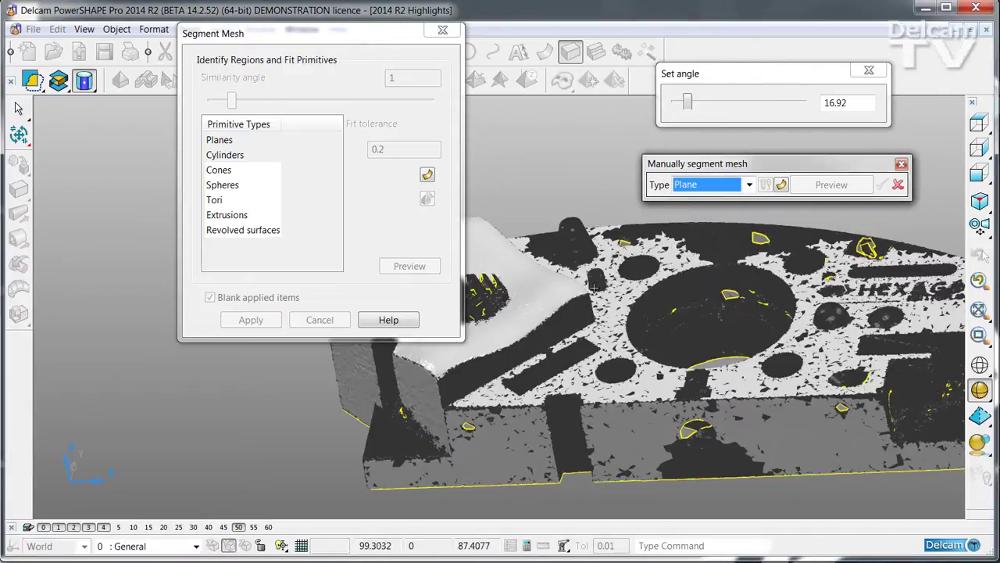
left_click(557, 323)
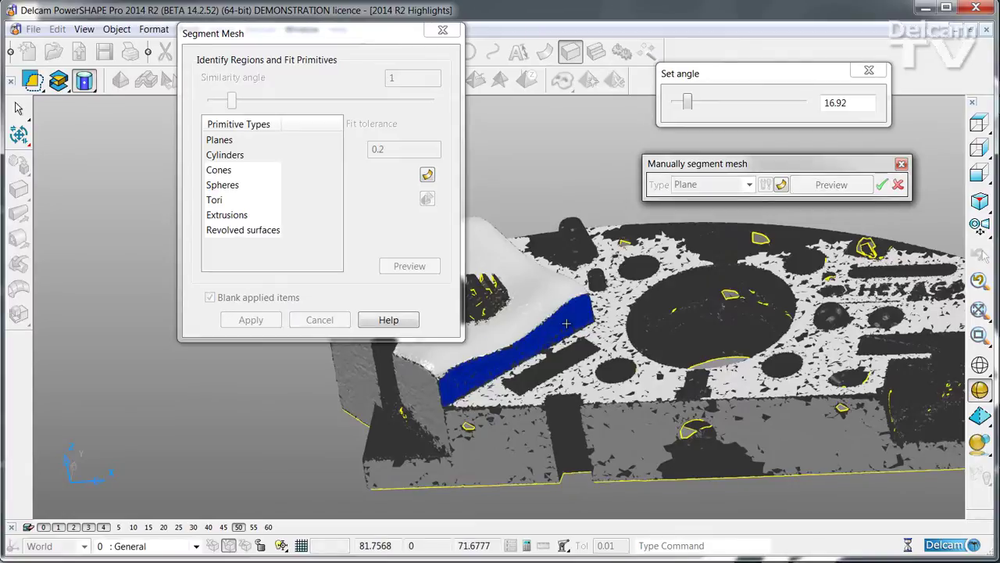
left_click(571, 313)
middle_click_drag(683, 295, 773, 184)
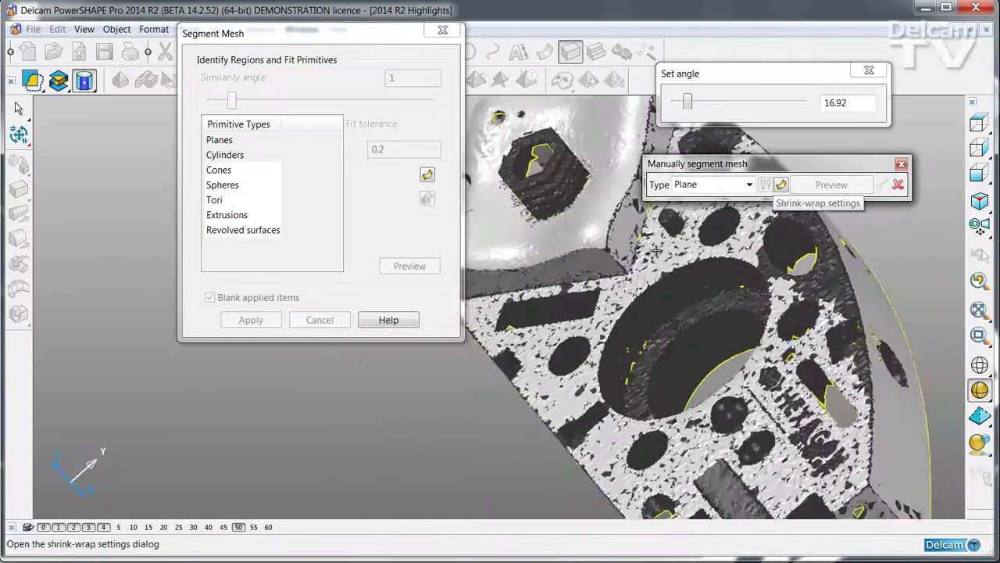
Switch the output from surfaces to solids and fit a cylinder to the large bore's wall from triangle patches selected around it
middle_click_drag(599, 220, 662, 341)
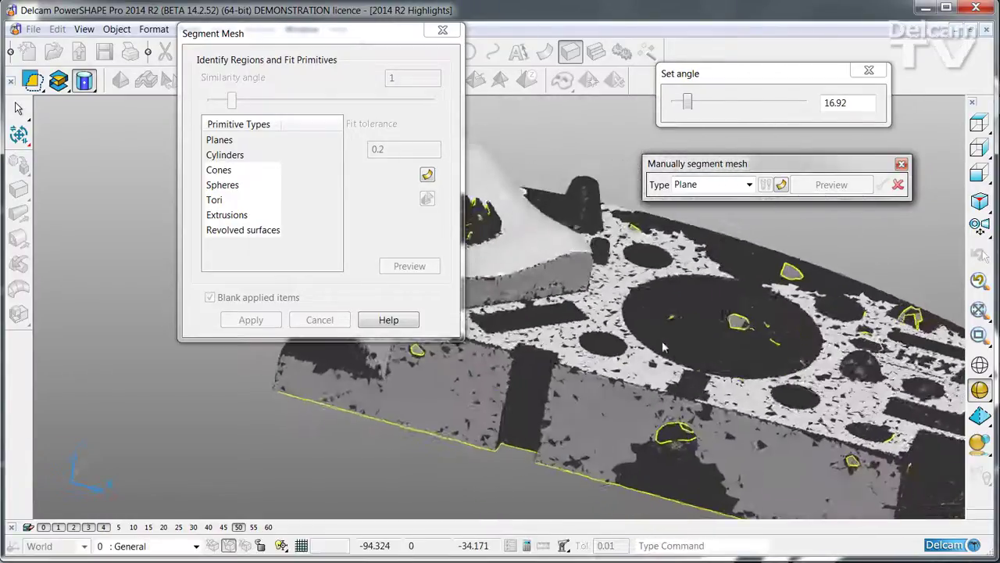
left_click(749, 184)
left_click(689, 214)
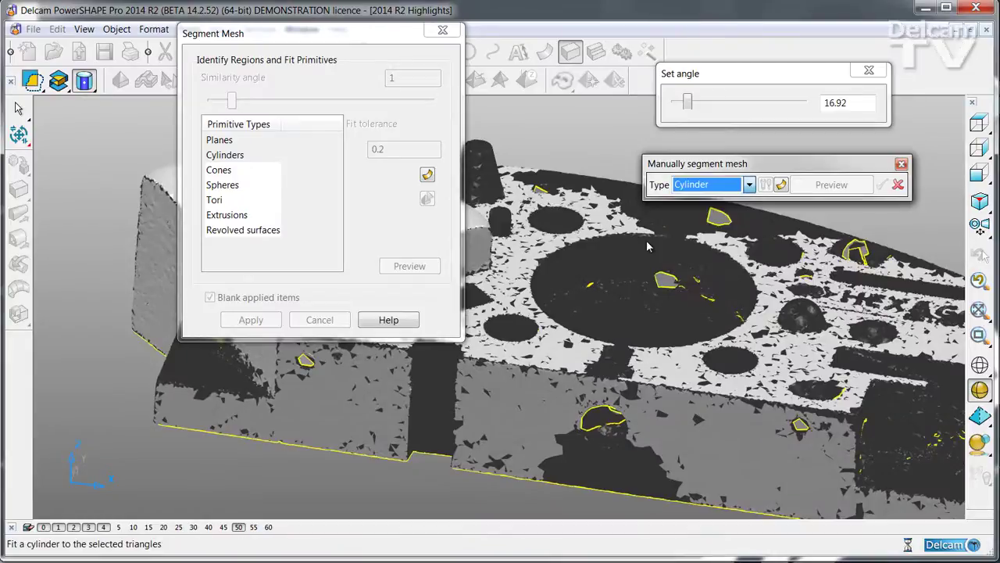
left_click(780, 185)
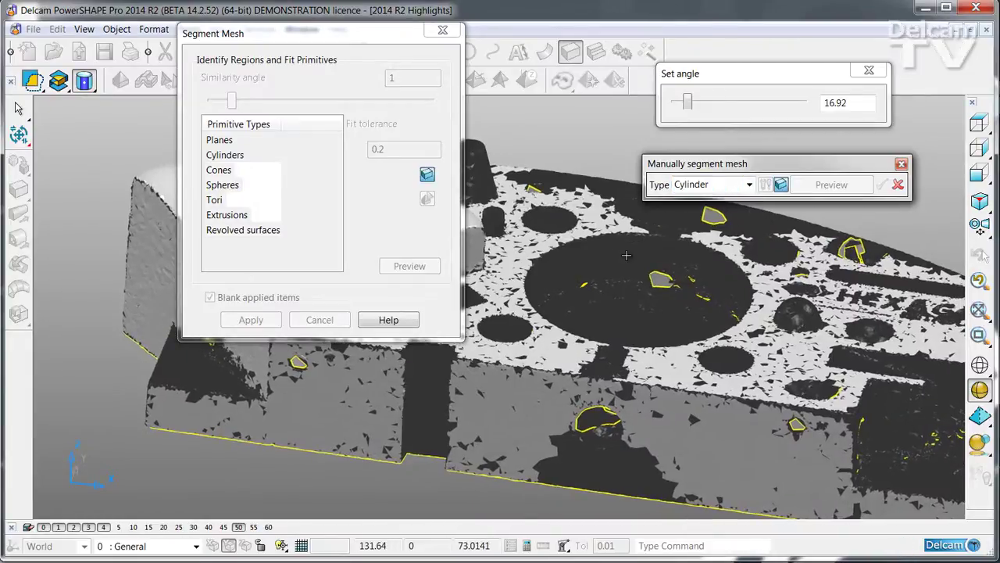
middle_click_drag(617, 248, 603, 250)
left_click(600, 254)
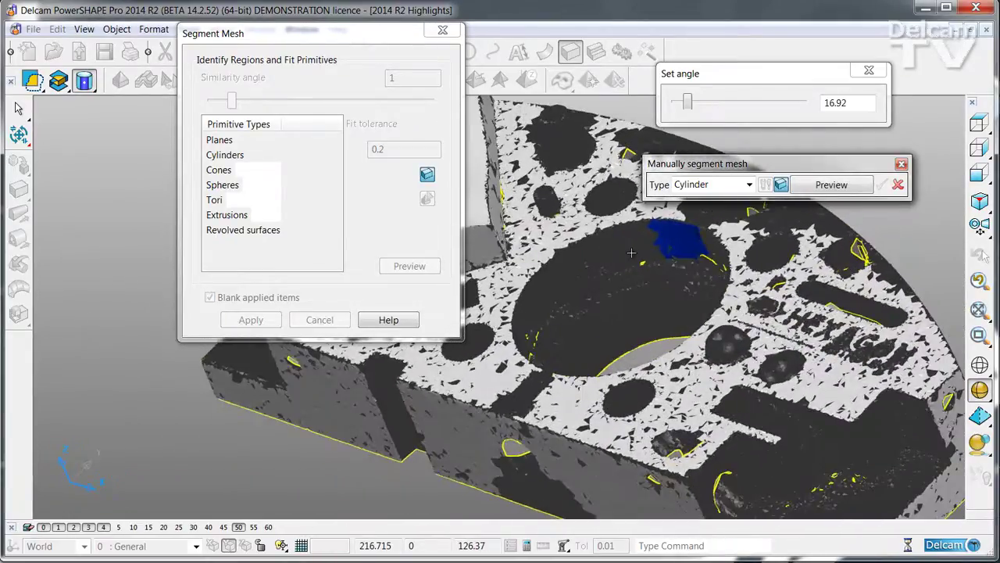
left_click(627, 251)
middle_click_drag(603, 291, 530, 393)
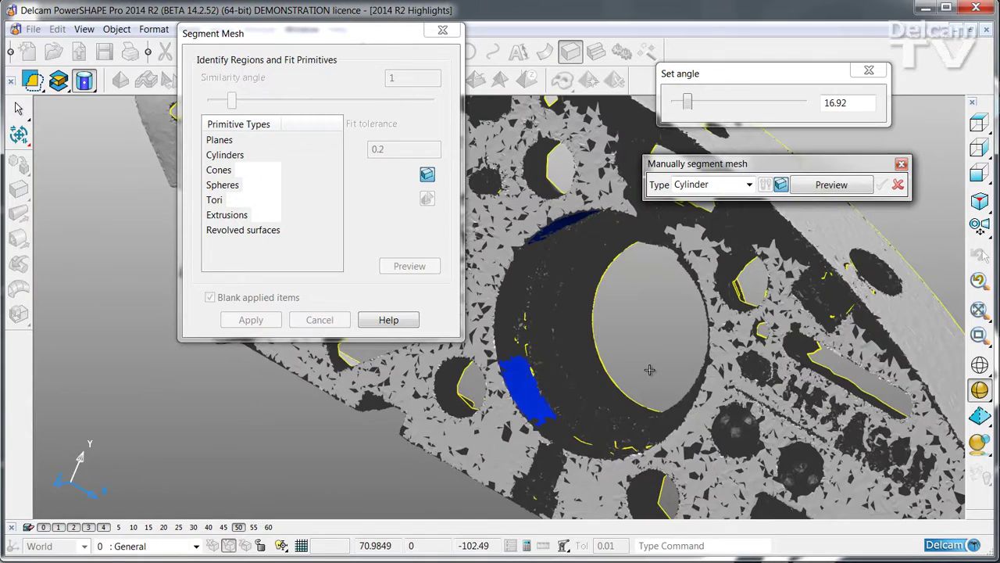
middle_click_drag(649, 369, 630, 404)
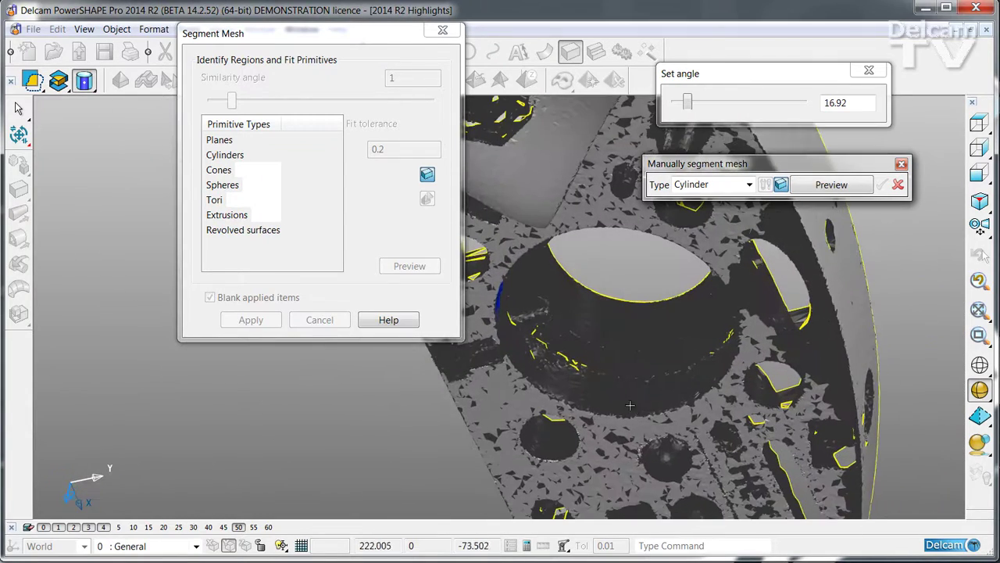
middle_click_drag(557, 301, 713, 294)
mouse_move(531, 273)
left_click(893, 281)
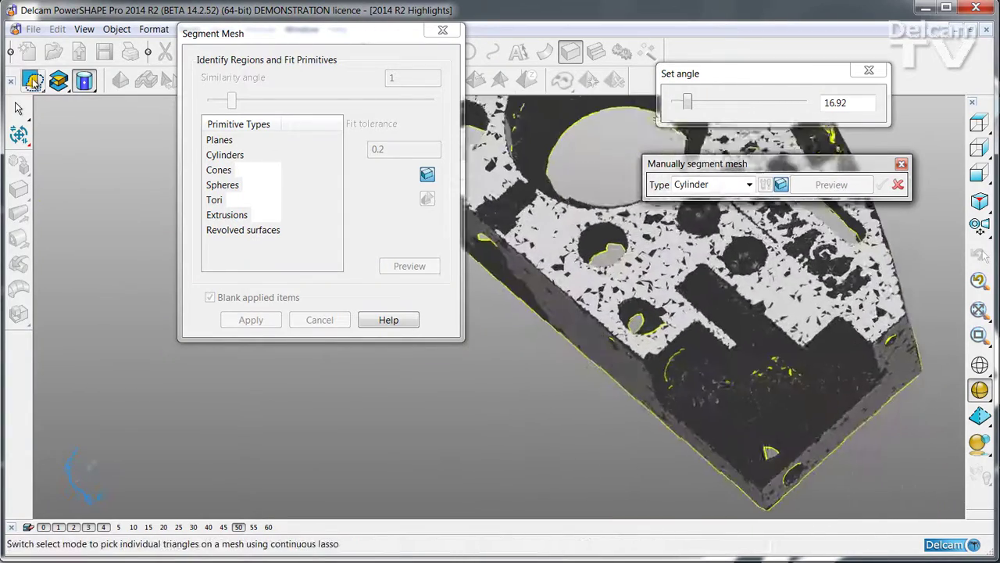
Select the dome nearest the large bore with the continuous lasso and fit a solid sphere to its triangles
mouse_move(32, 81)
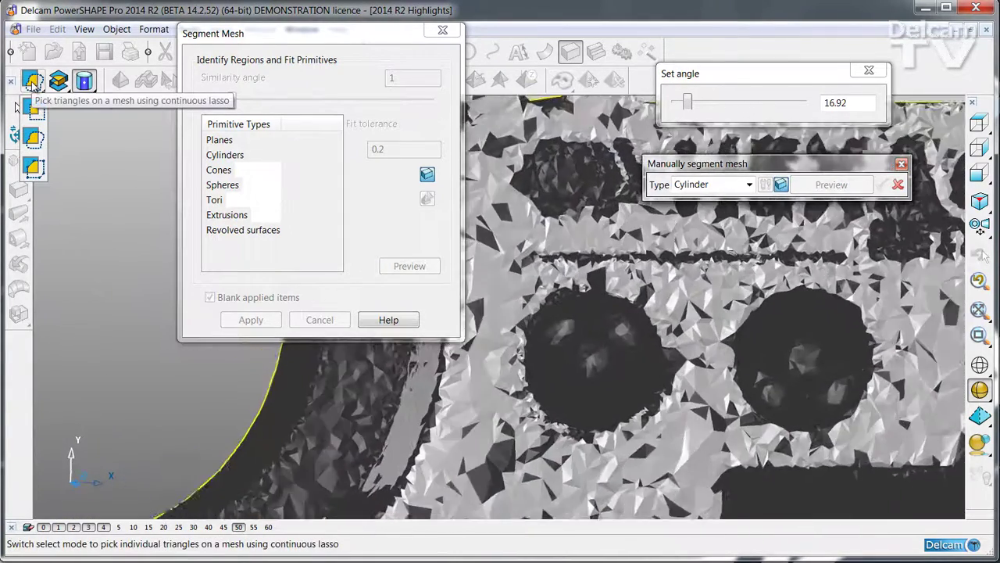
left_click(33, 139)
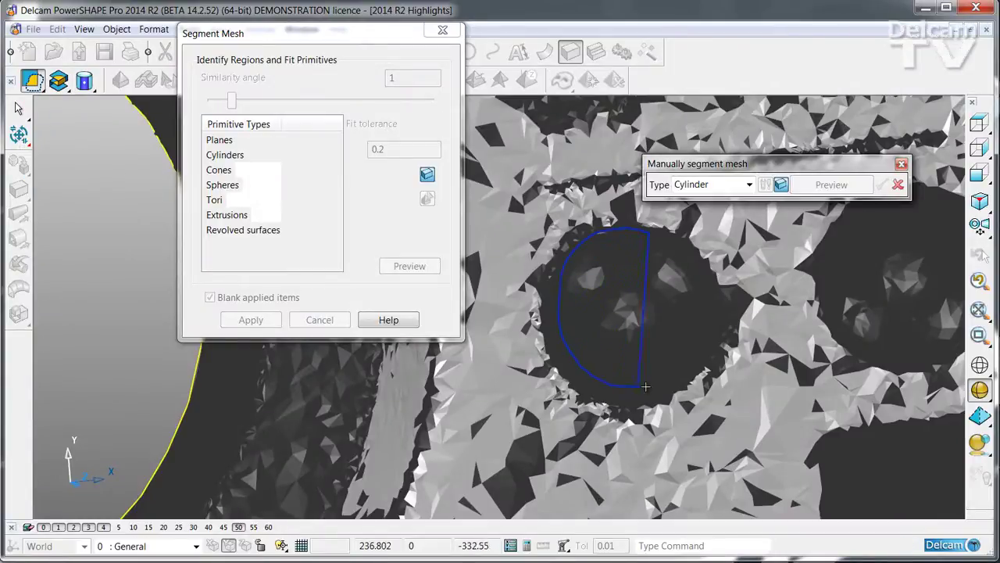
left_click(748, 185)
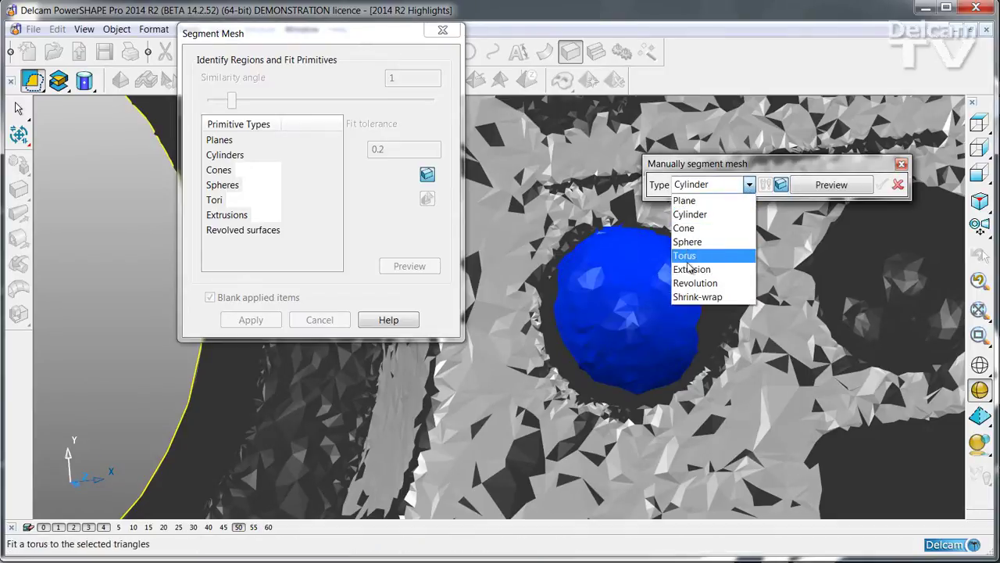
left_click(688, 245)
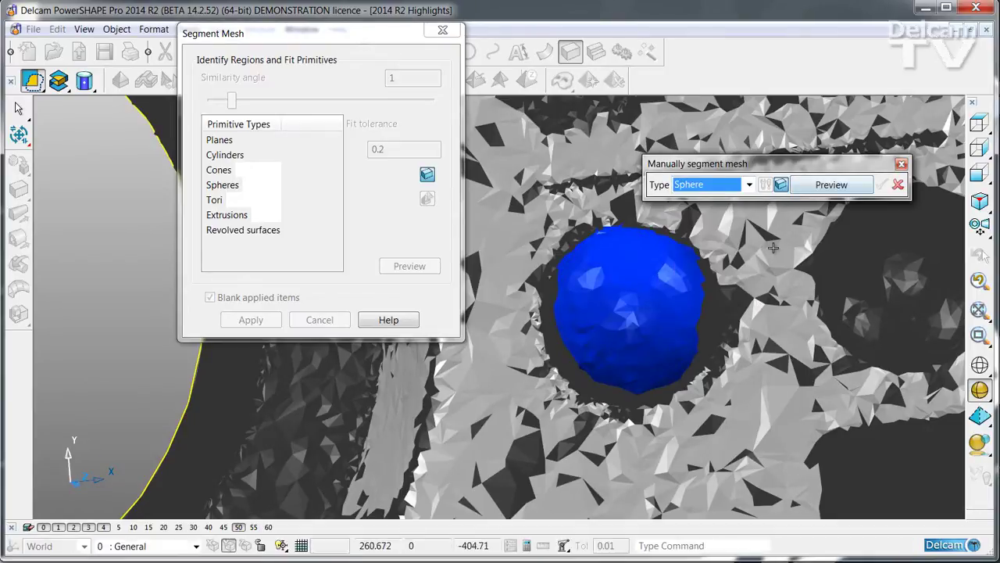
left_click(639, 284)
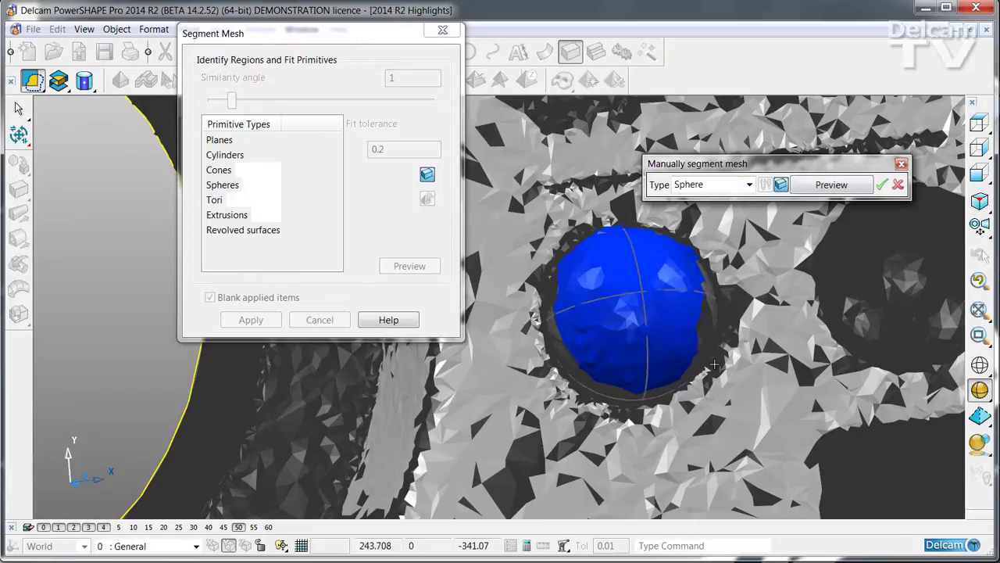
middle_click_drag(690, 301, 656, 303, "shift")
left_click(882, 185)
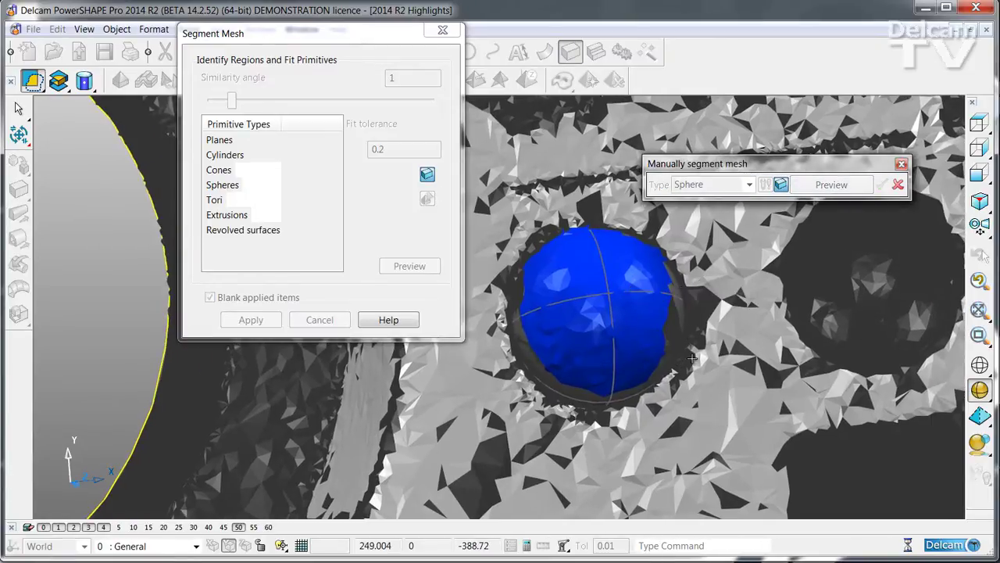
Leave manual segmentation and close mesh segmentation to return to the full model with its fitted surfaces and solids
scroll(910, 229, "down", 5)
middle_click_drag(910, 229, 903, 203)
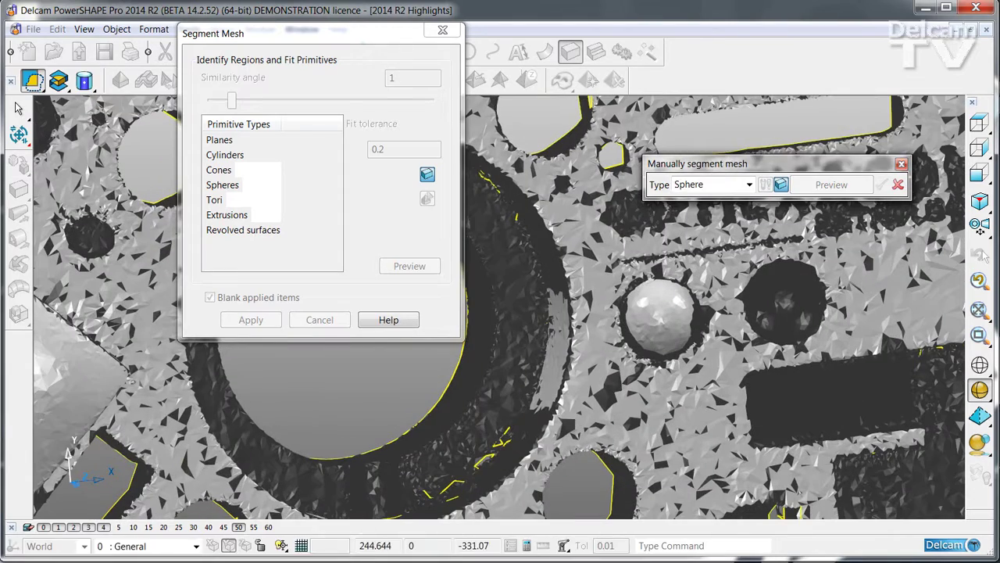
left_click(898, 185)
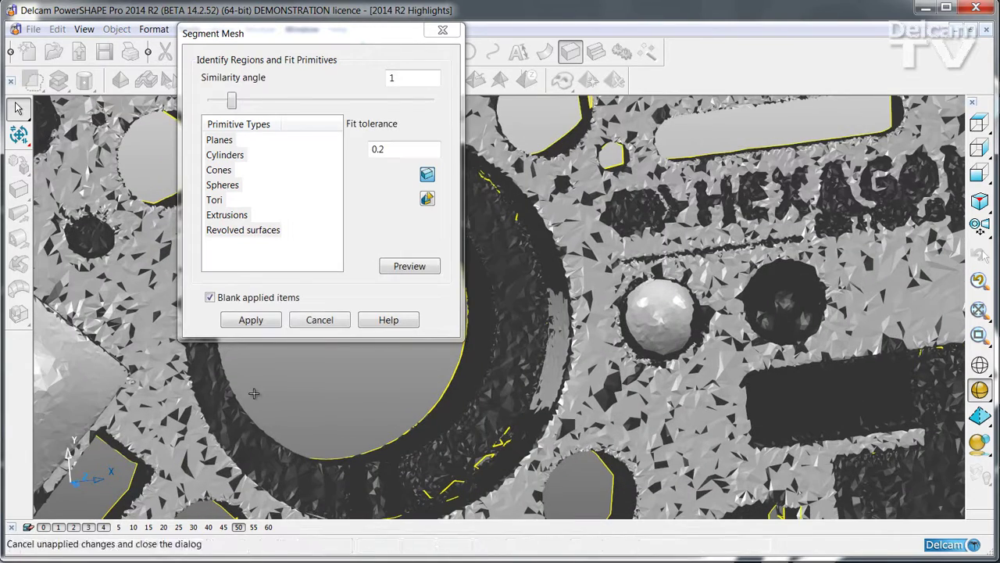
left_click(332, 320)
middle_click_drag(625, 309, 661, 313)
scroll(661, 313, "down", 2)
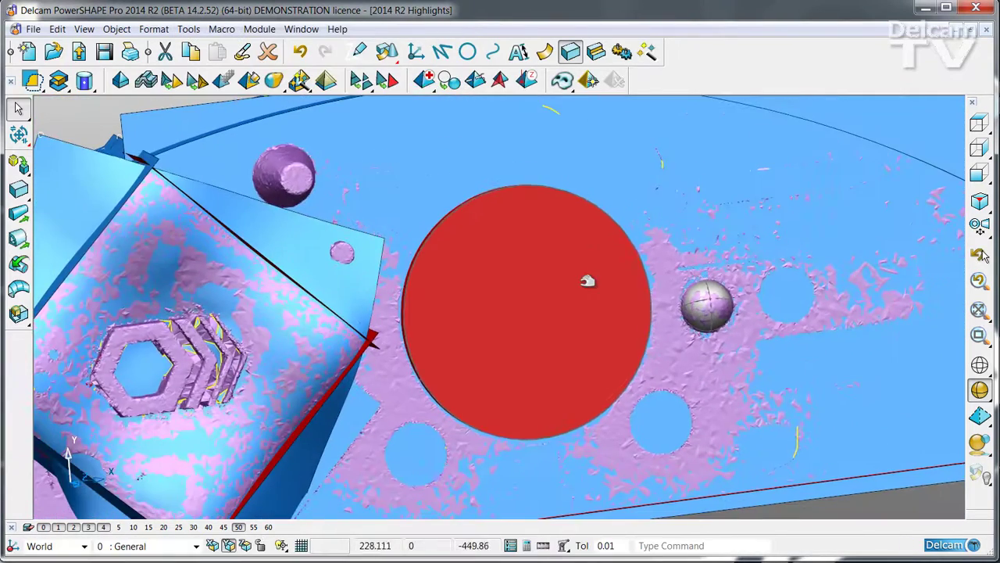
Open the dimensions of the solid cylinder fitted to the large bore
left_click(587, 281)
middle_click_drag(591, 284, 571, 219)
double_click(564, 220)
double_click(563, 220)
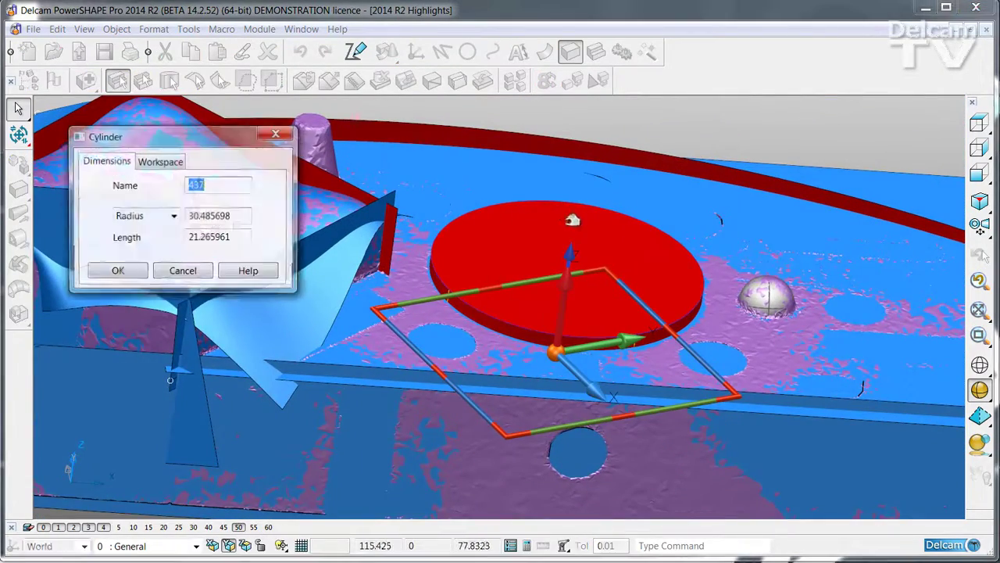